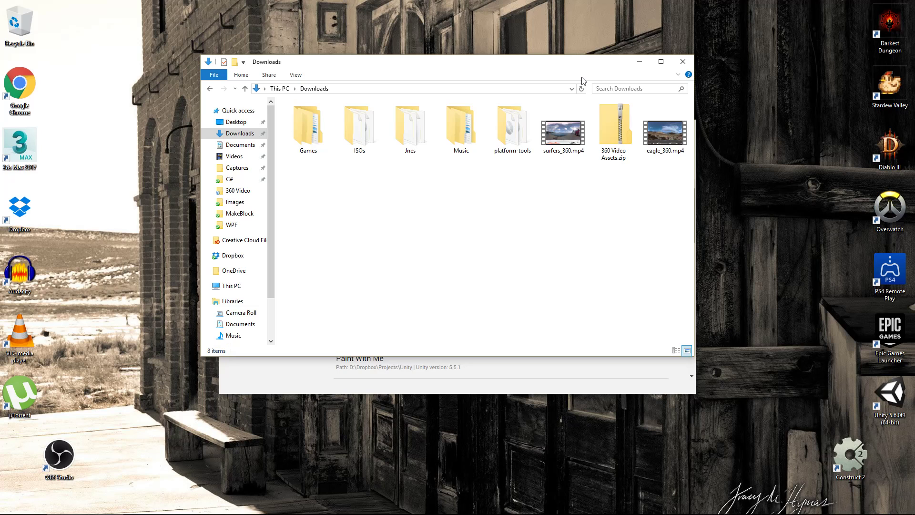
- Extract Insideout.shader and MouseLook.cs from 360 Video Assets.zip into the Downloads folder and return to that folder
{"action": "left_click", "coordinate": [579, 217]}
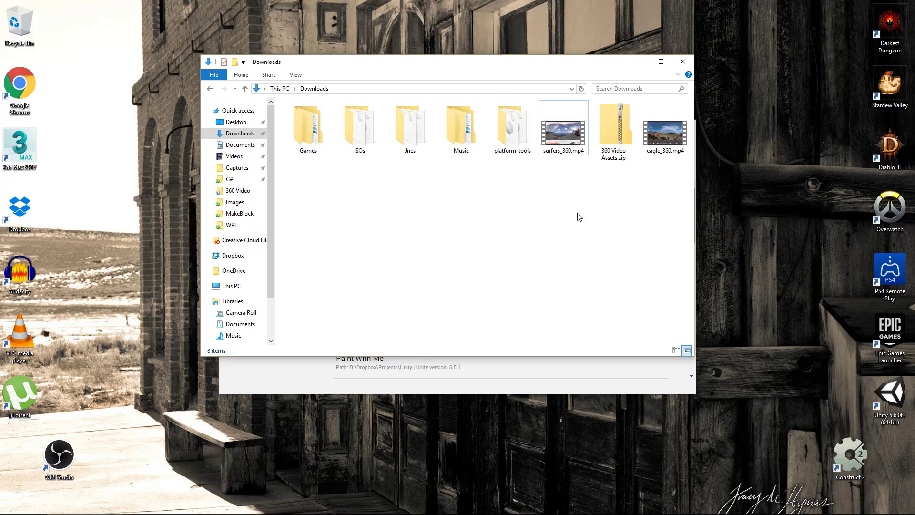
{"action": "left_click", "coordinate": [617, 143]}
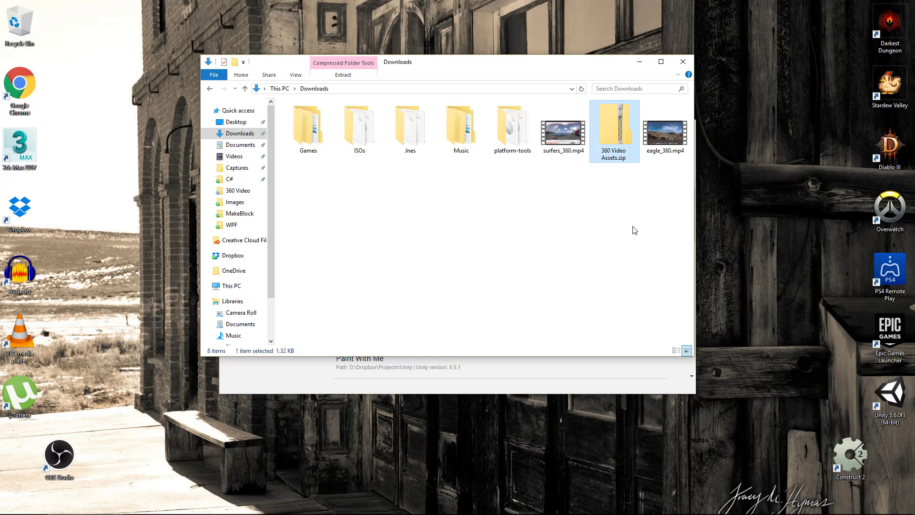
{"action": "double_click", "coordinate": [616, 129]}
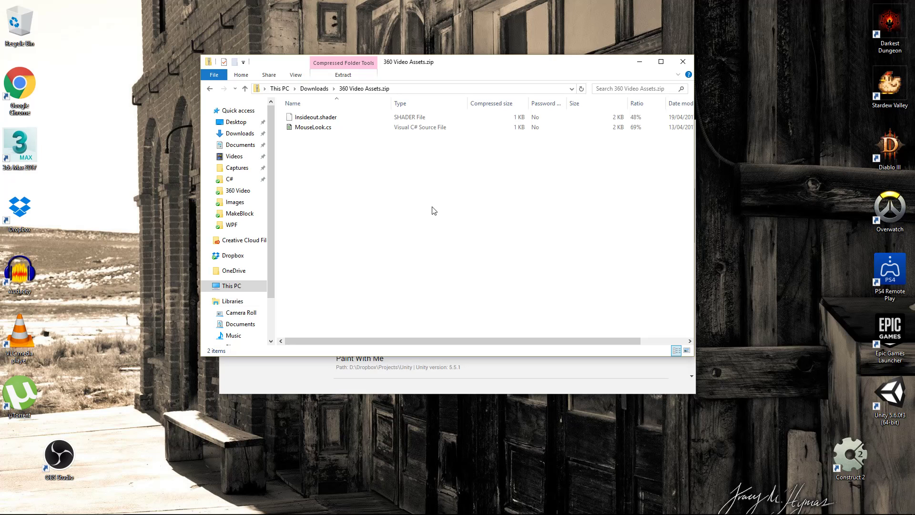
{"action": "key", "text": "BackSpace"}
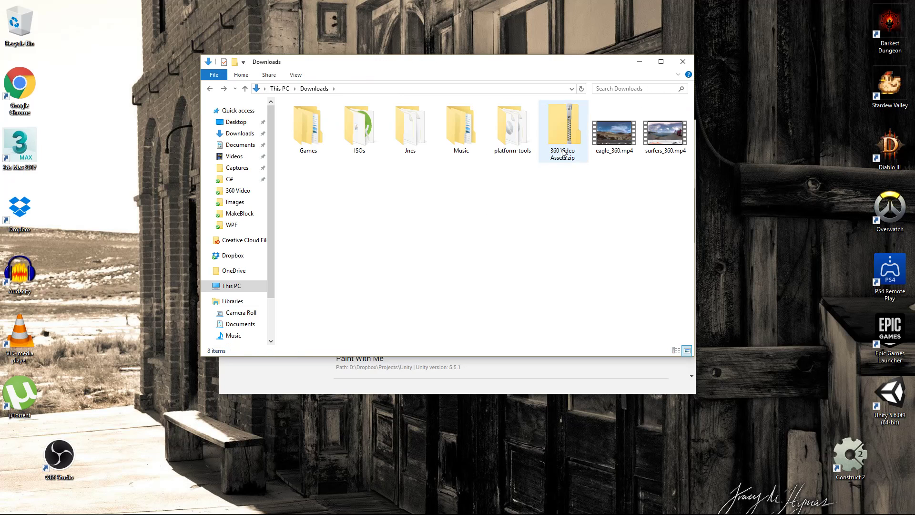
{"action": "double_click", "coordinate": [563, 153]}
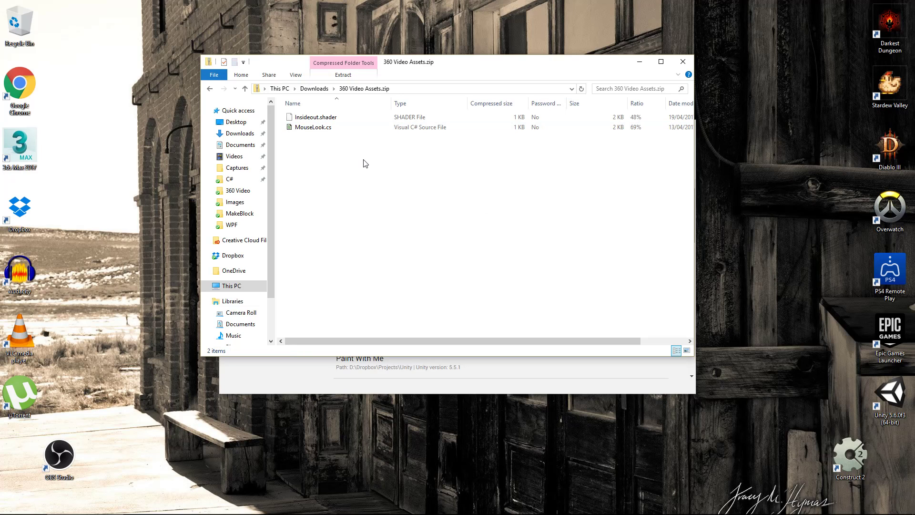
{"action": "left_click_drag", "start_coordinate": [364, 163], "coordinate": [240, 145]}
{"action": "key", "text": "alt+Left"}
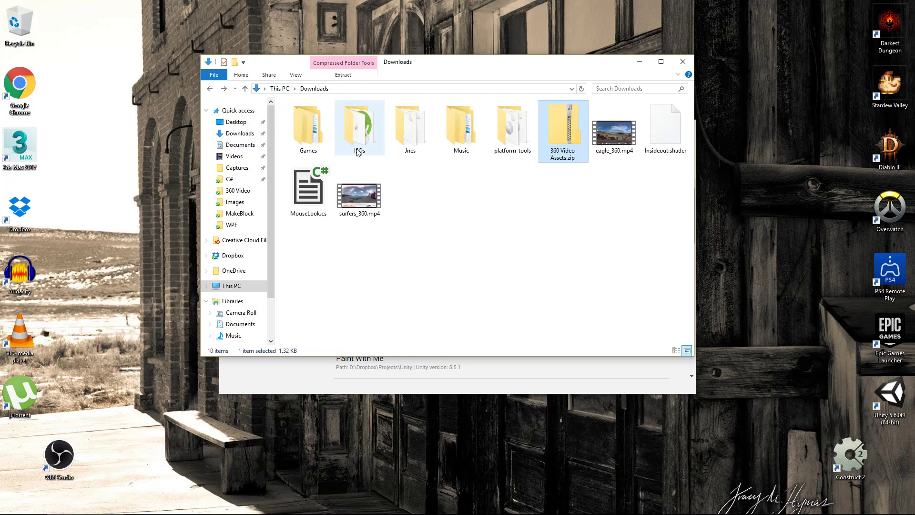
{"action": "left_click", "coordinate": [575, 213]}
{"action": "left_click", "coordinate": [306, 209]}
{"action": "left_click", "coordinate": [658, 138]}
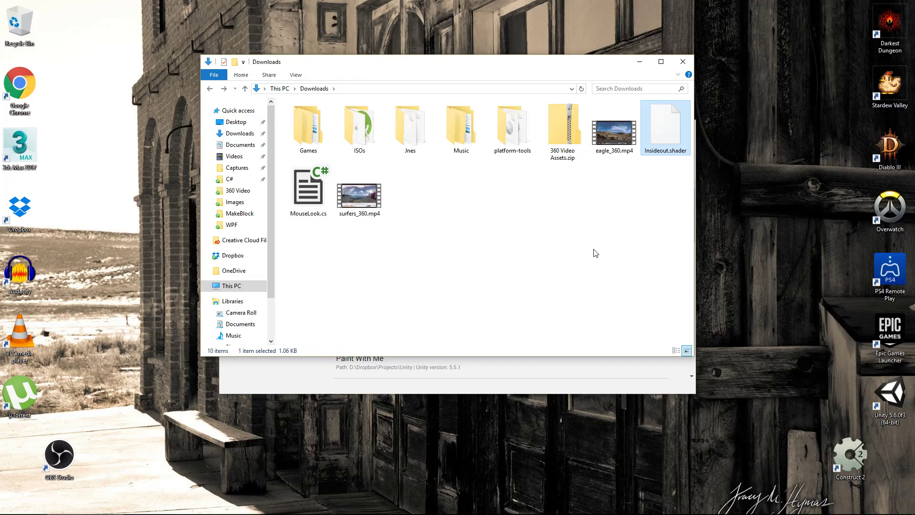
{"action": "left_click", "coordinate": [596, 253]}
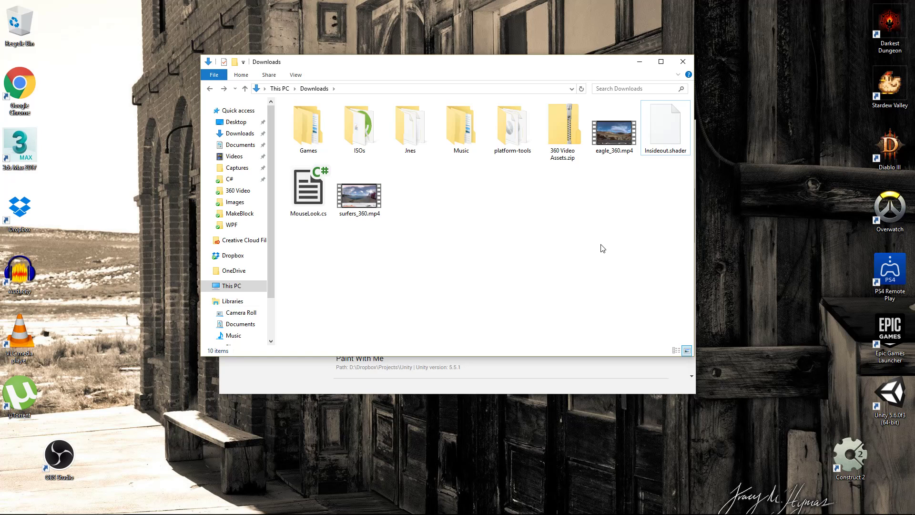
{"action": "key", "text": "Left"}
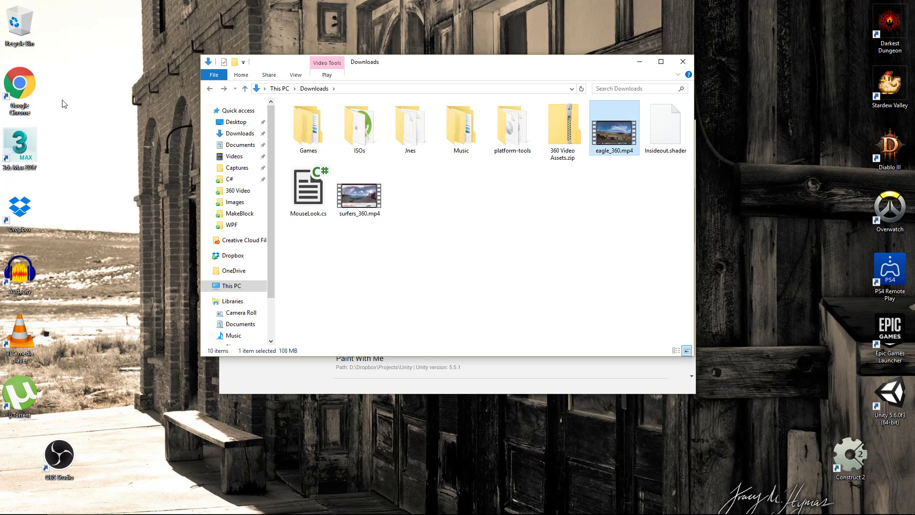
- Switch to Google Chrome, search the web for "vlc 360" and open the VideoLAN page about VLC 360°
{"action": "double_click", "coordinate": [29, 87]}
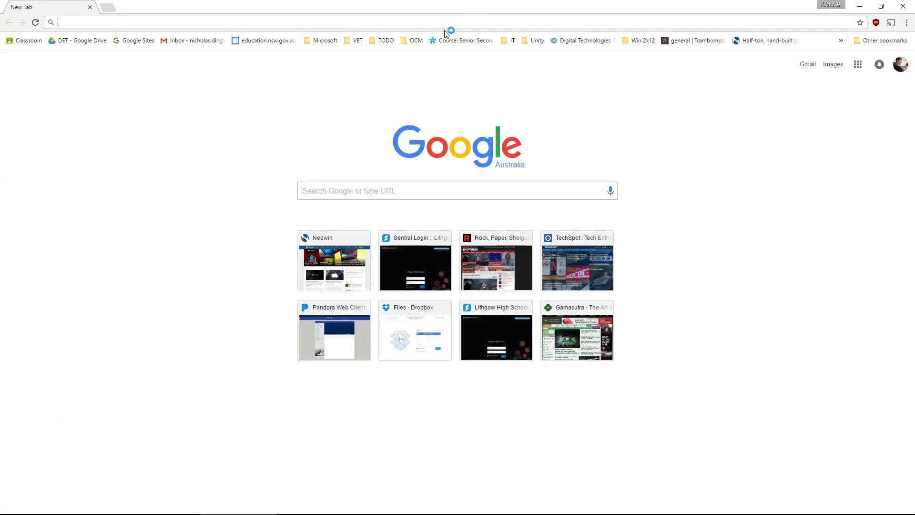
{"action": "type", "text": "vlc 360"}
{"action": "key", "text": "Return"}
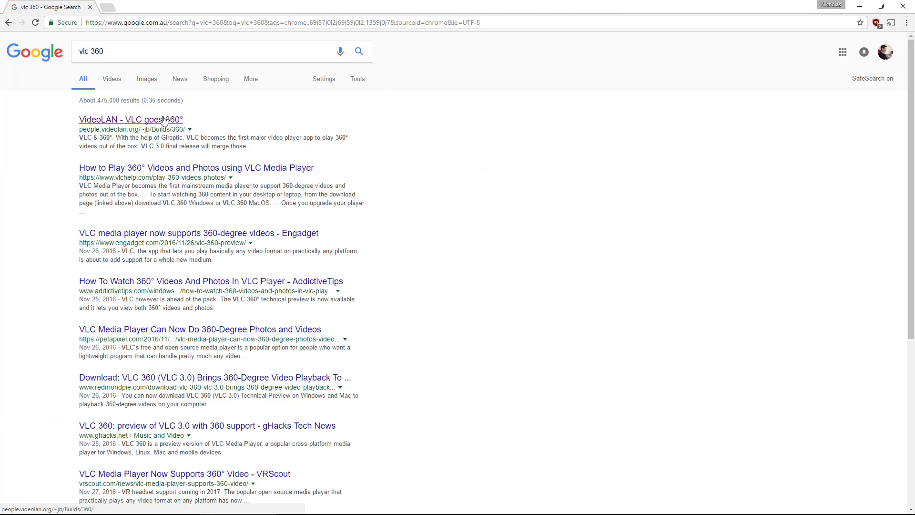
{"action": "left_click", "coordinate": [163, 120]}
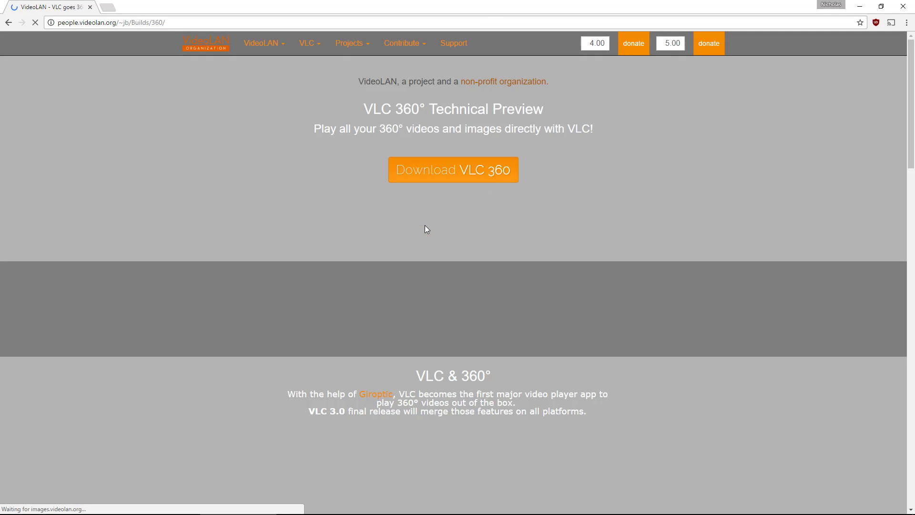
- Find the 360 Test Samples section with the Eagle and Surfers video links, and close the browser
{"action": "scroll", "coordinate": [425, 225], "scroll_direction": "down", "scroll_amount": 20}
{"action": "scroll", "coordinate": [425, 227], "scroll_direction": "up", "scroll_amount": 10}
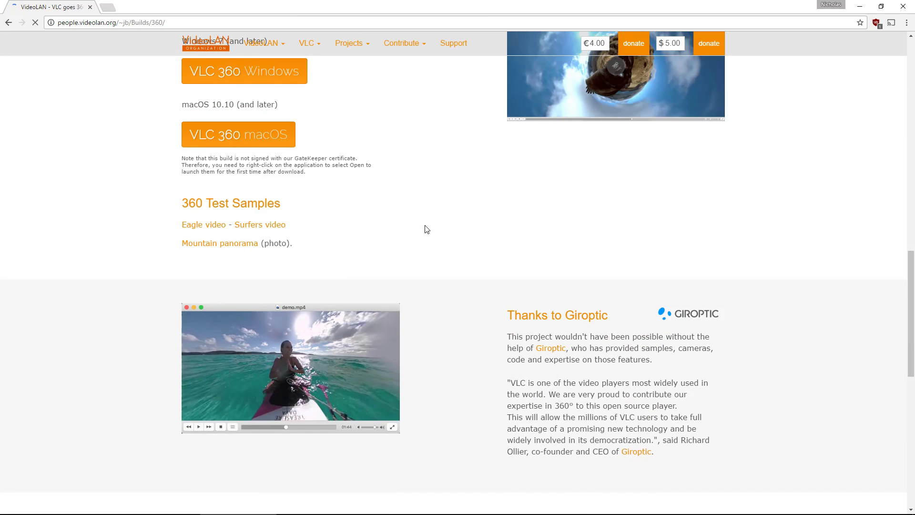
{"action": "left_click_drag", "start_coordinate": [297, 246], "coordinate": [288, 213]}
{"action": "left_click", "coordinate": [320, 208]}
{"action": "left_click_drag", "start_coordinate": [188, 202], "coordinate": [285, 205]}
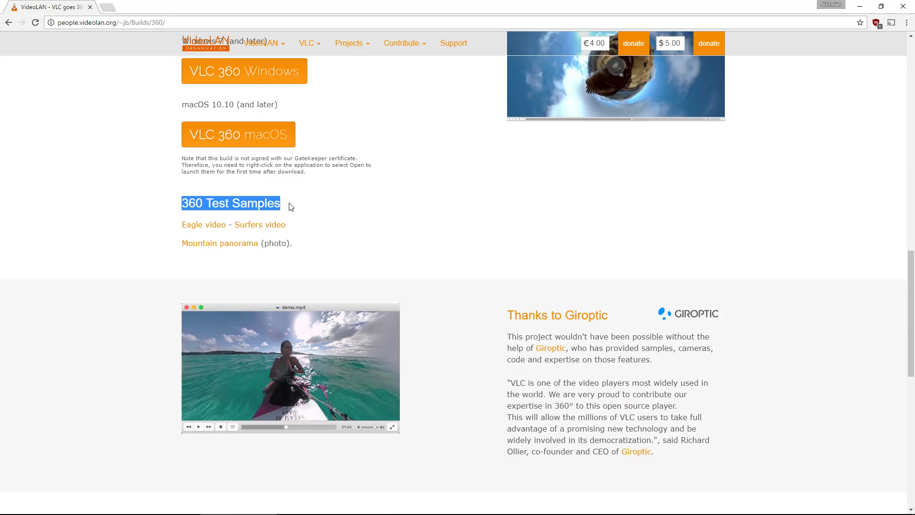
{"action": "left_click", "coordinate": [290, 207]}
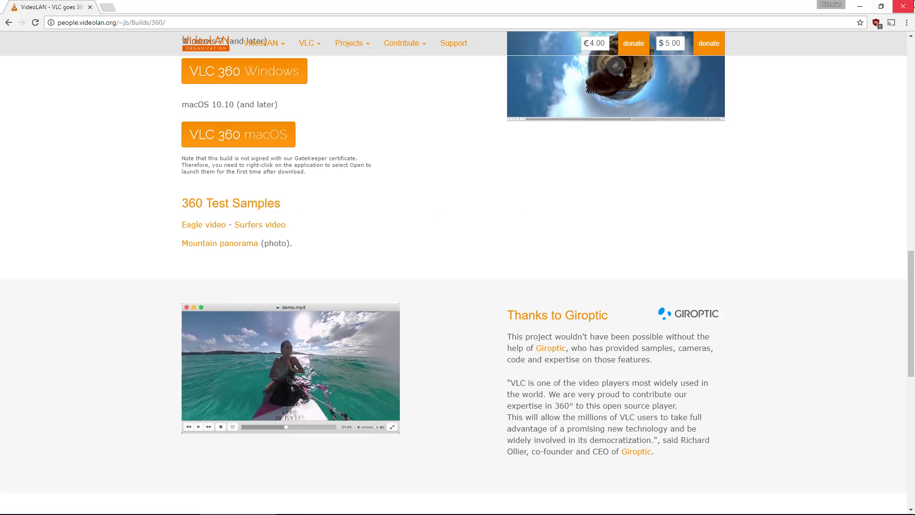
{"action": "left_click", "coordinate": [903, 7]}
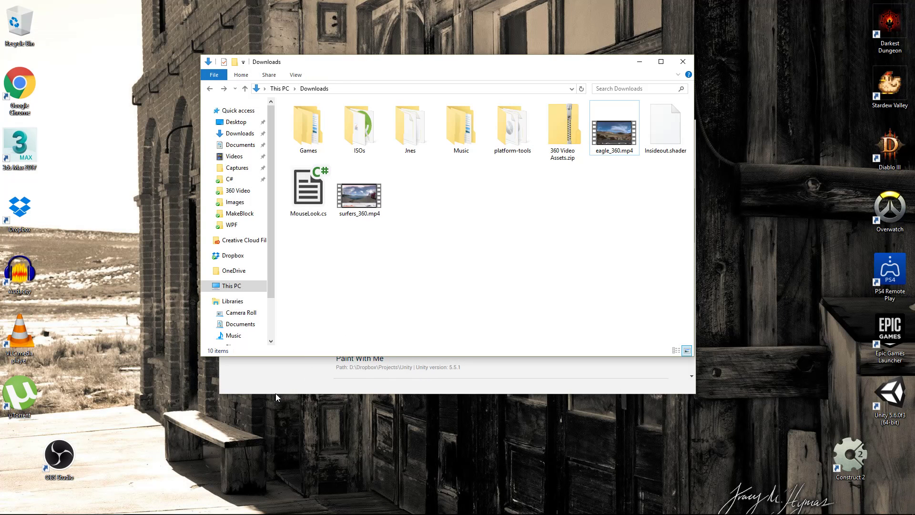
- Switch to the Unity launcher and create a new 3D project named "360 Tour" in D:\Dropbox\Projects\Unity
{"action": "left_click", "coordinate": [279, 376]}
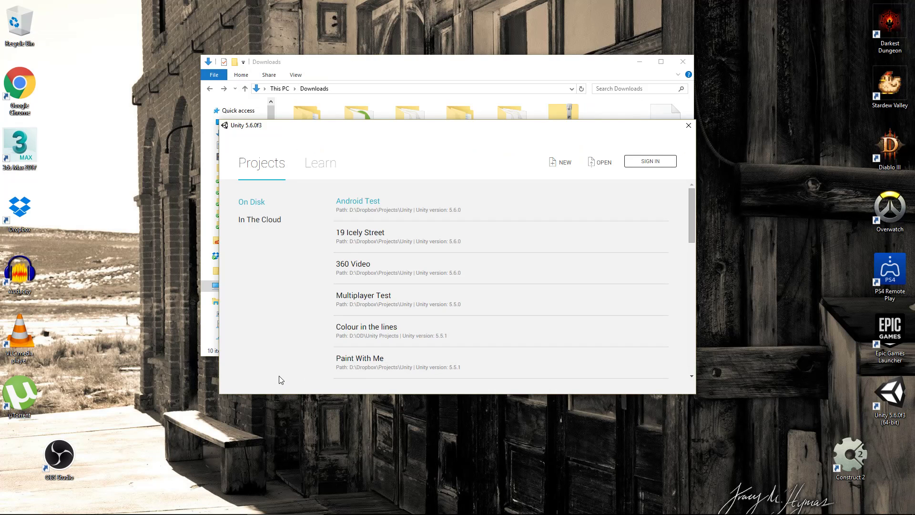
{"action": "left_click", "coordinate": [564, 162]}
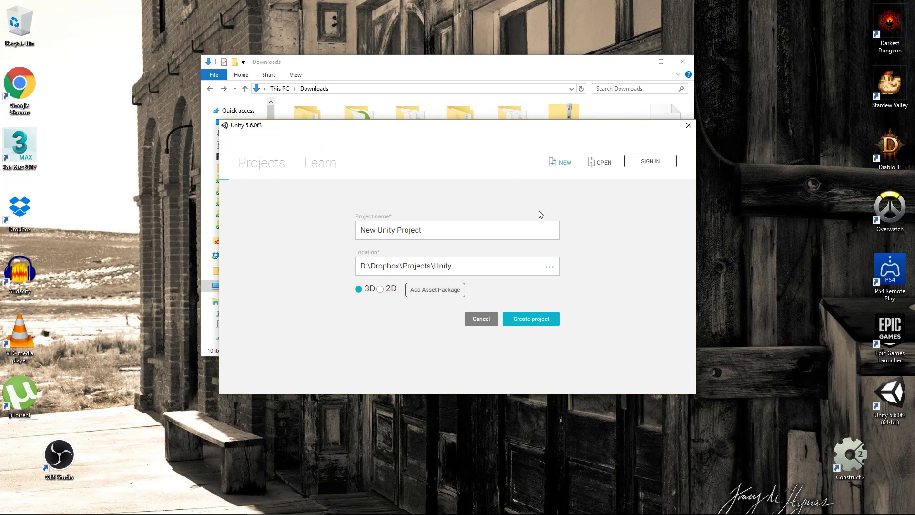
{"action": "left_click_drag", "start_coordinate": [443, 234], "coordinate": [333, 255]}
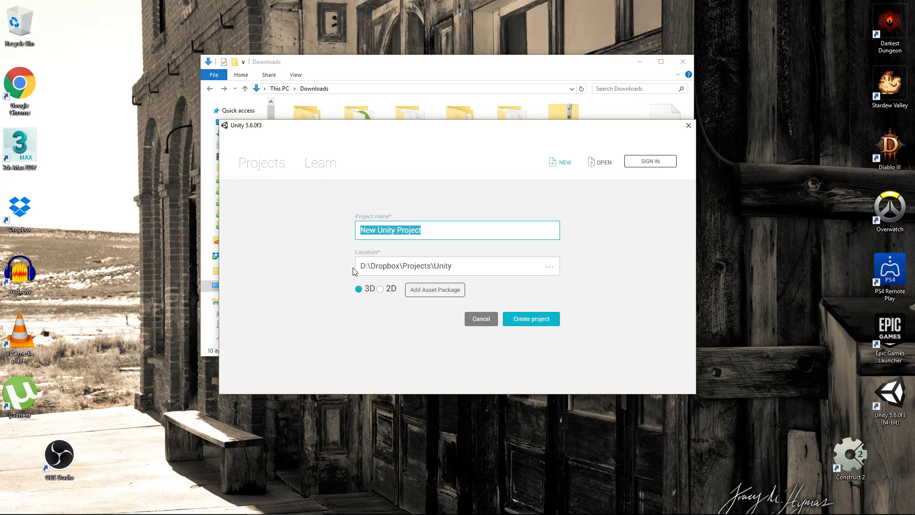
{"action": "type", "text": "360 "}
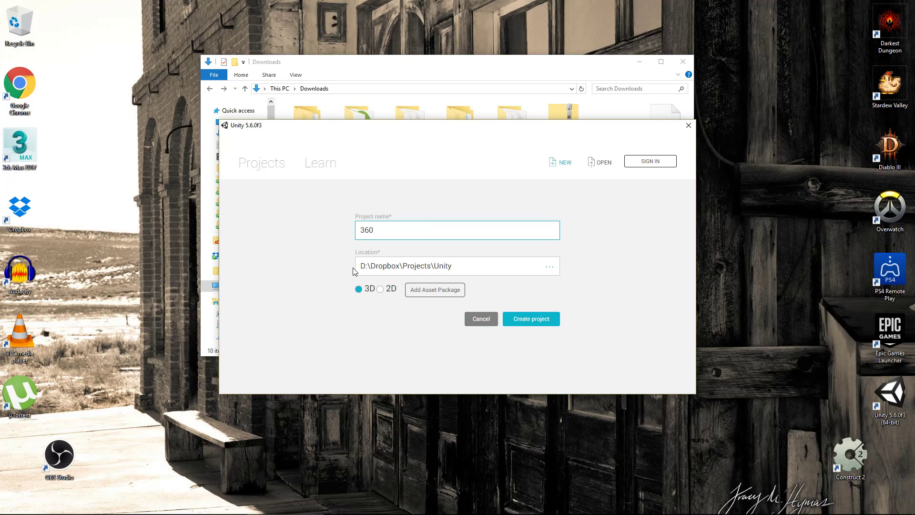
{"action": "type", "text": "Tour"}
{"action": "left_click", "coordinate": [541, 323]}
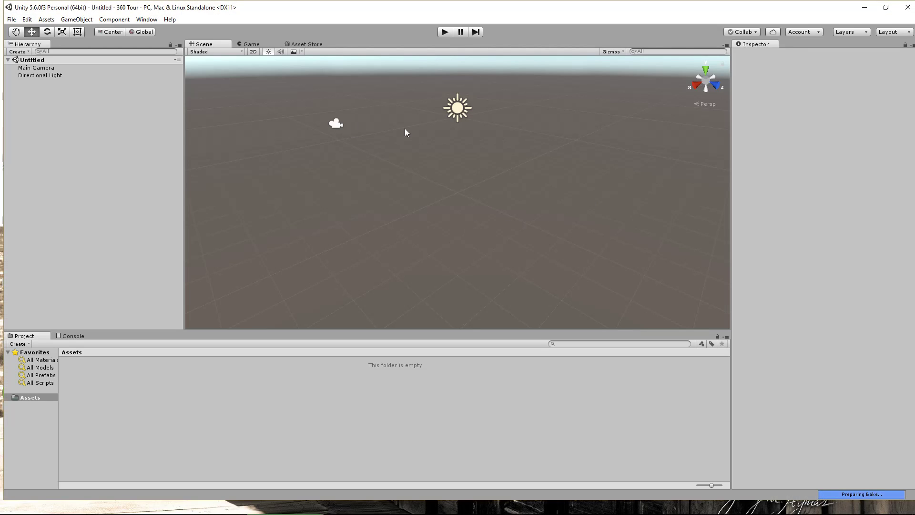
- Import eagle_360.mp4, surfers_360.mp4, Insideout.shader and MouseLook.cs from the Downloads folder into the project's Assets
{"action": "double_click", "coordinate": [542, 7]}
{"action": "key", "text": "alt+Tab"}
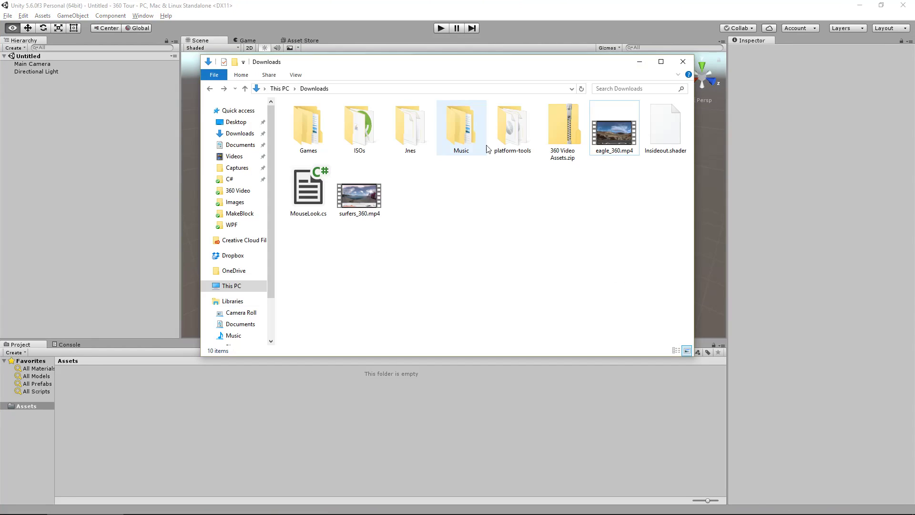
{"action": "left_click_drag", "start_coordinate": [493, 62], "coordinate": [685, 39]}
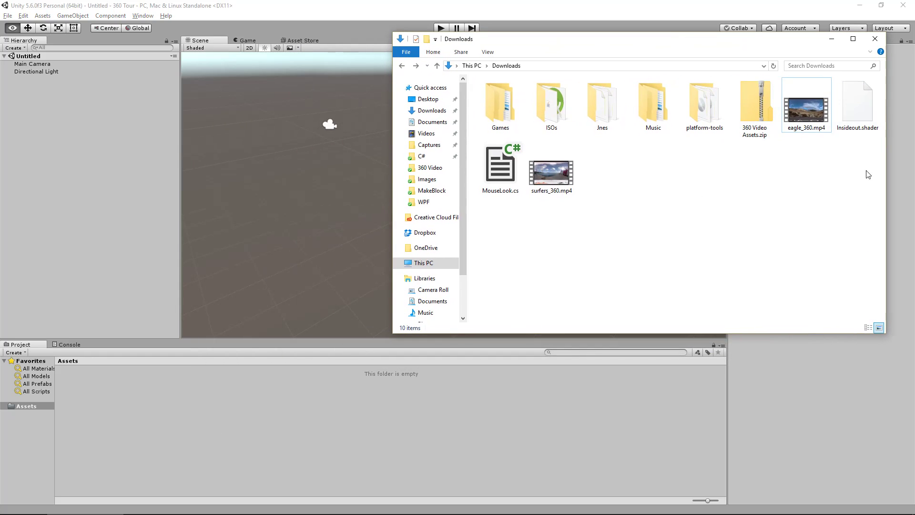
{"action": "left_click_drag", "start_coordinate": [867, 160], "coordinate": [813, 107]}
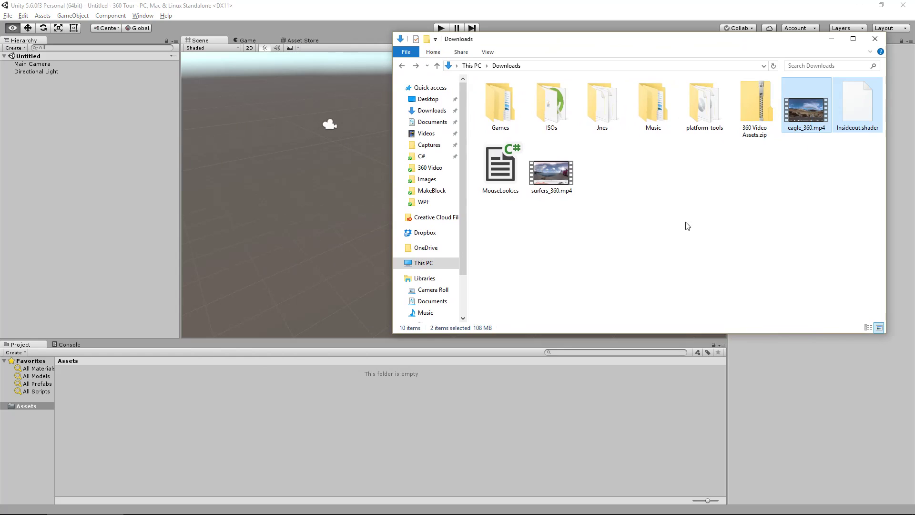
{"action": "left_click_drag", "start_coordinate": [619, 245], "coordinate": [115, 432], "text": "ctrl"}
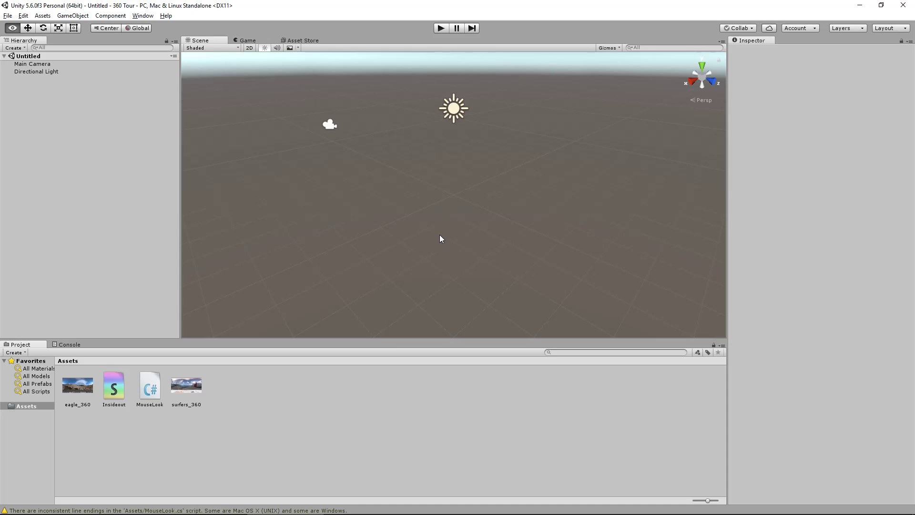
- Delete the Directional Light and add a 3D sphere to the scene
{"action": "left_click", "coordinate": [70, 74]}
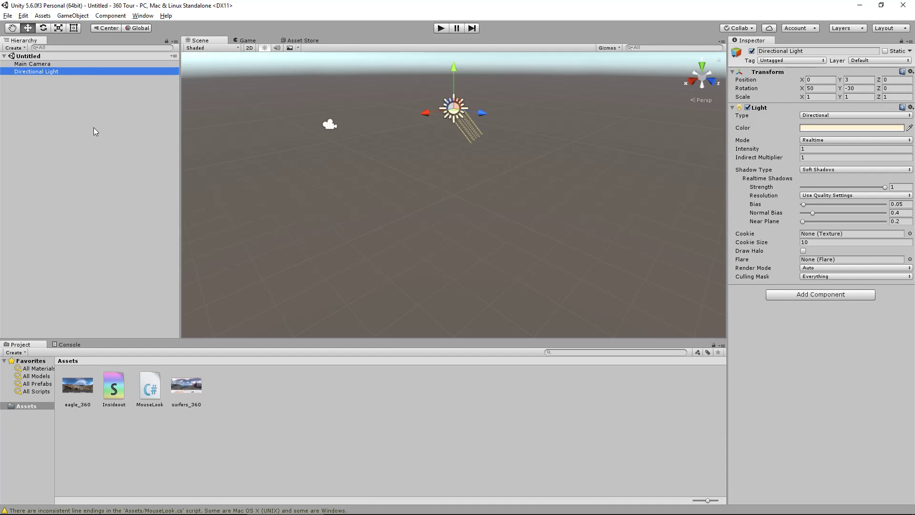
{"action": "key", "text": "Delete"}
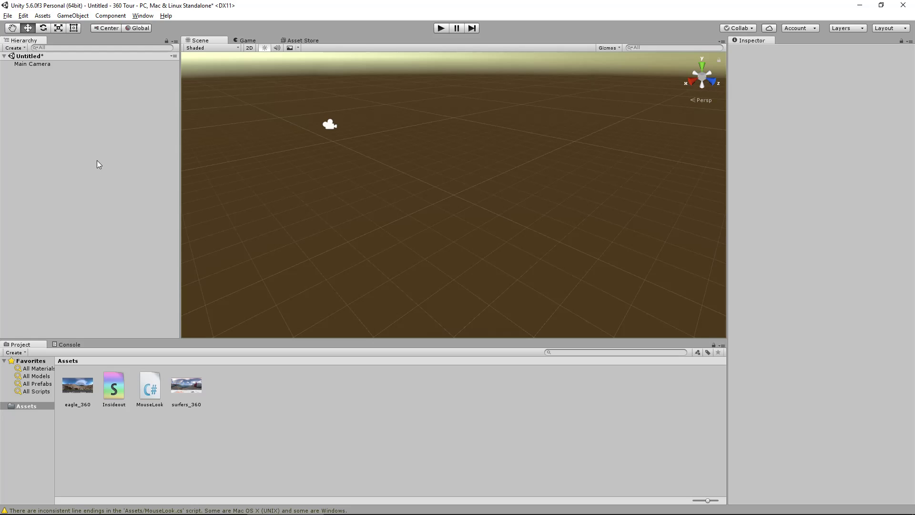
{"action": "left_click", "coordinate": [73, 16]}
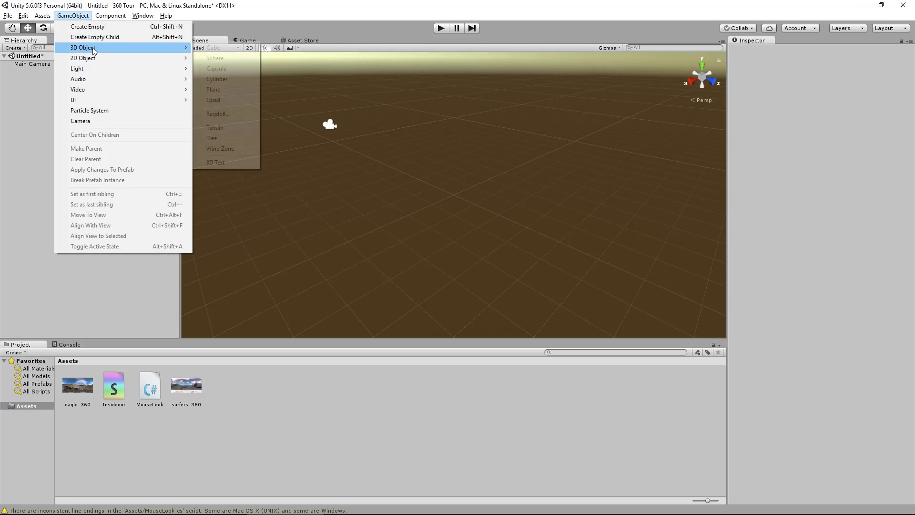
{"action": "left_click", "coordinate": [230, 59]}
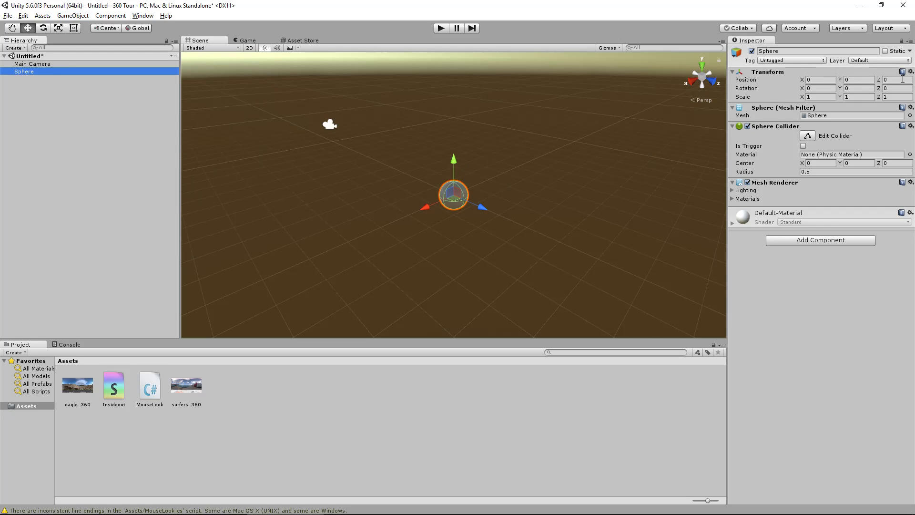
- Set the sphere's scale to 2 on the X, Y and Z axes
{"action": "left_click", "coordinate": [818, 97]}
{"action": "type", "text": "2"}
{"action": "left_click", "coordinate": [859, 96]}
{"action": "type", "text": "2"}
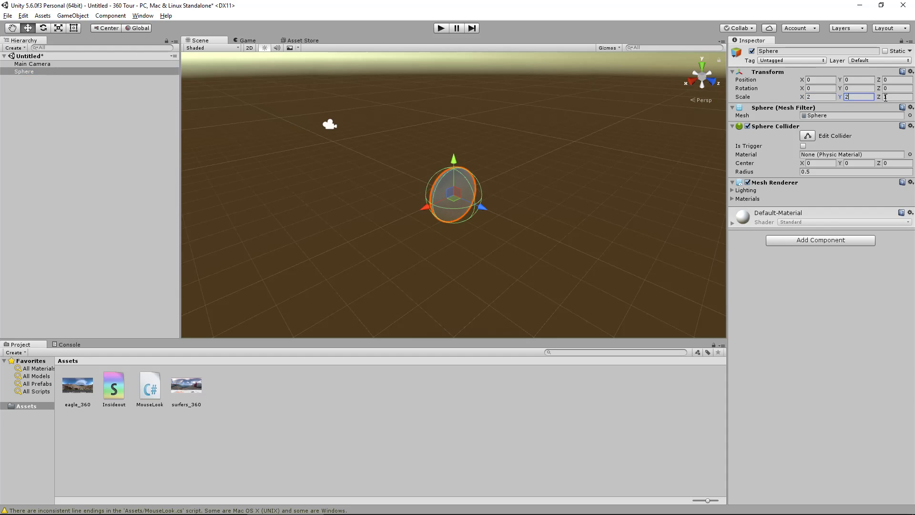
{"action": "left_click", "coordinate": [898, 97]}
{"action": "type", "text": "2"}
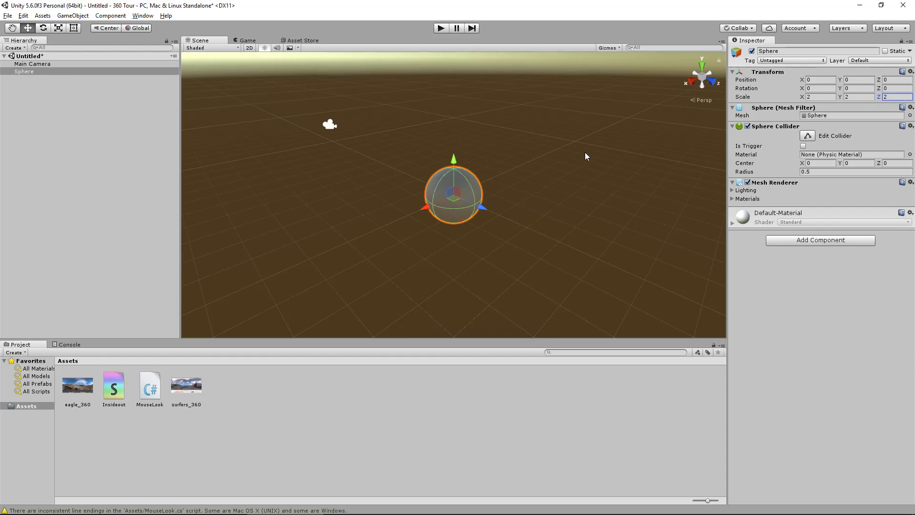
- Place the Main Camera at the sphere's centre by setting its Y and Z position to 0, and deselect it
{"action": "scroll", "coordinate": [506, 220], "scroll_direction": "up", "scroll_amount": 1}
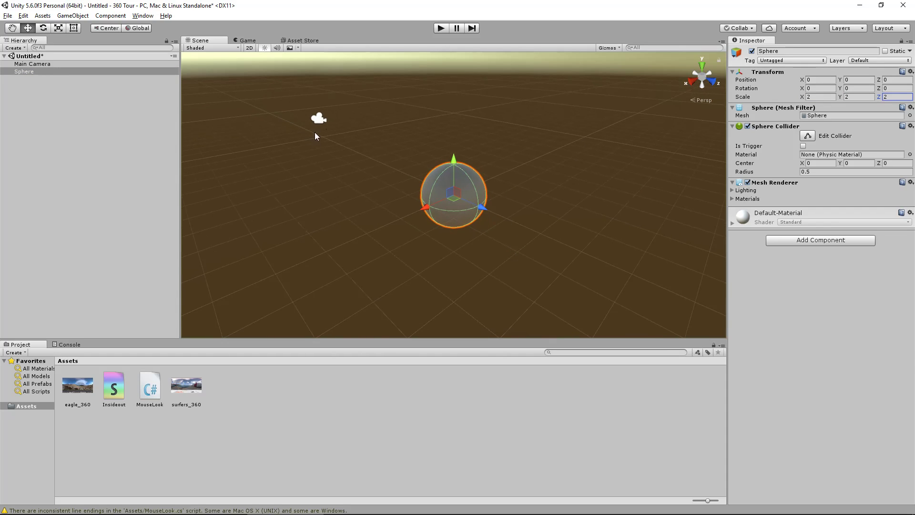
{"action": "left_click", "coordinate": [49, 65]}
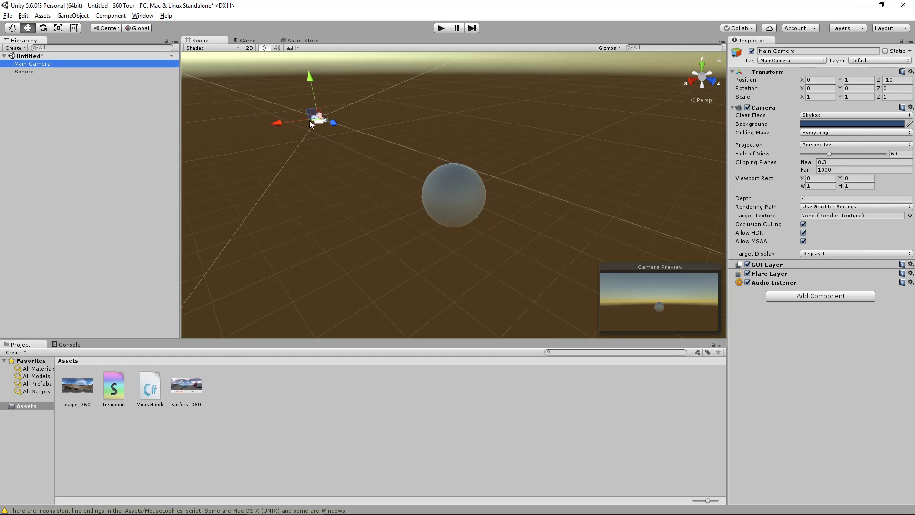
{"action": "left_click", "coordinate": [855, 80]}
{"action": "type", "text": "0"}
{"action": "left_click", "coordinate": [901, 83]}
{"action": "type", "text": "0"}
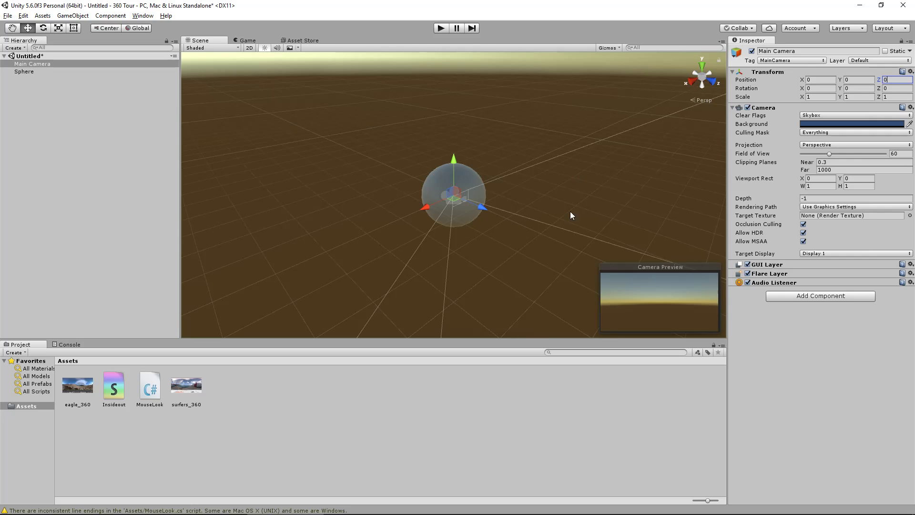
{"action": "left_click", "coordinate": [307, 430]}
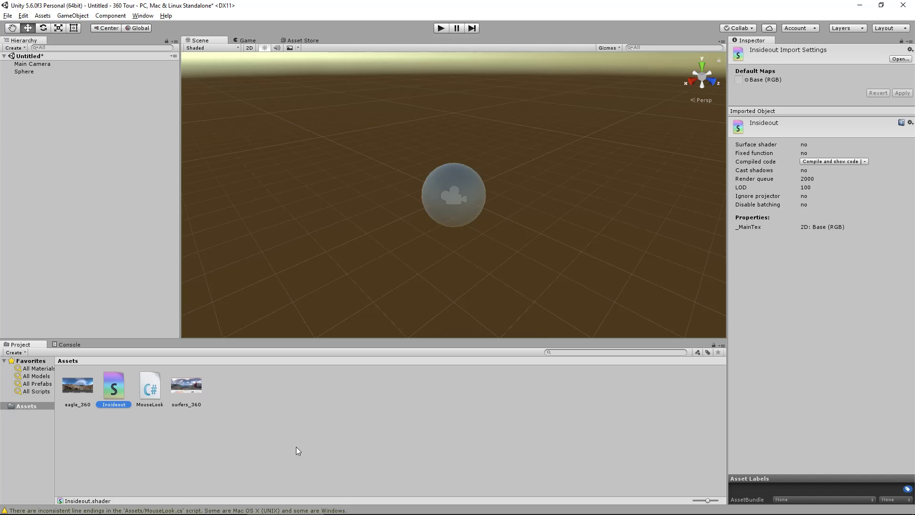
{"action": "scroll", "coordinate": [475, 241], "scroll_direction": "up", "scroll_amount": 8}
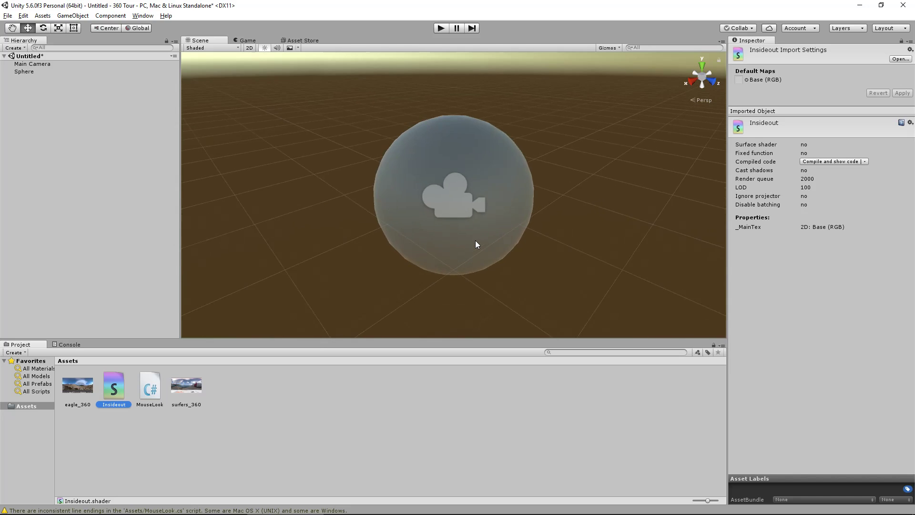
{"action": "scroll", "coordinate": [475, 246], "scroll_direction": "up", "scroll_amount": 3}
{"action": "right_click_drag", "start_coordinate": [465, 227], "coordinate": [546, 225]}
{"action": "scroll", "coordinate": [556, 209], "scroll_direction": "down", "scroll_amount": 10}
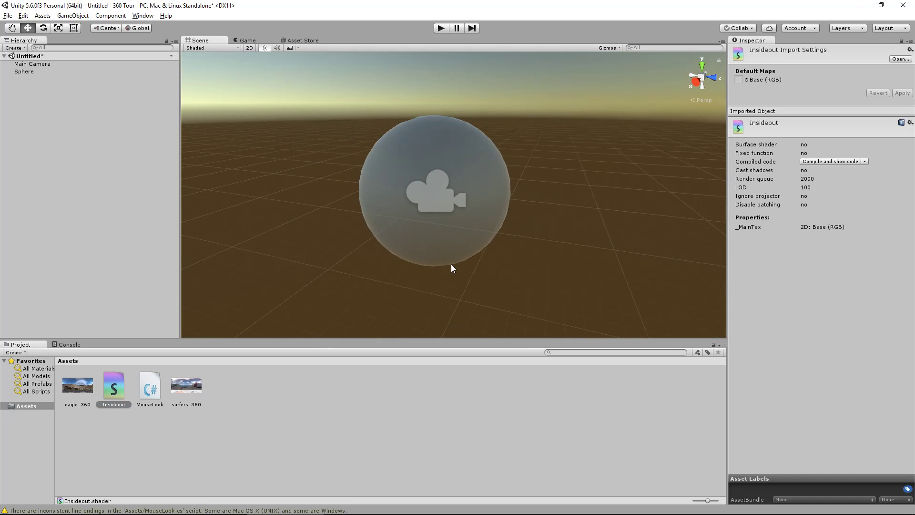
- Create a new material named Insideout Material in the Assets folder
{"action": "left_click", "coordinate": [277, 406]}
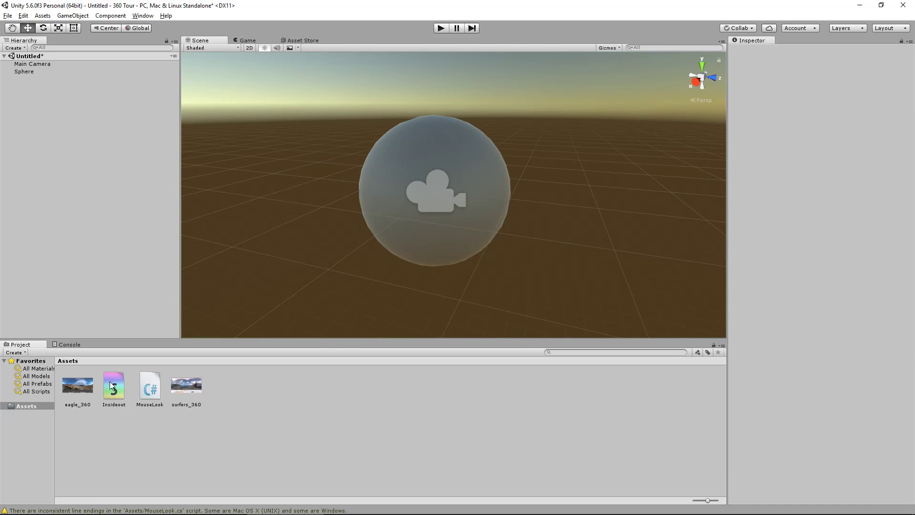
{"action": "right_click", "coordinate": [267, 397]}
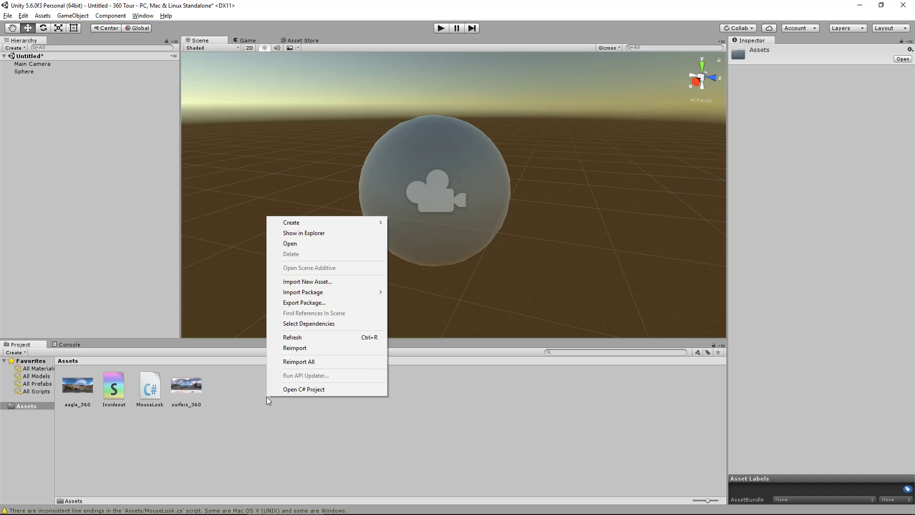
{"action": "mouse_move", "coordinate": [328, 223]}
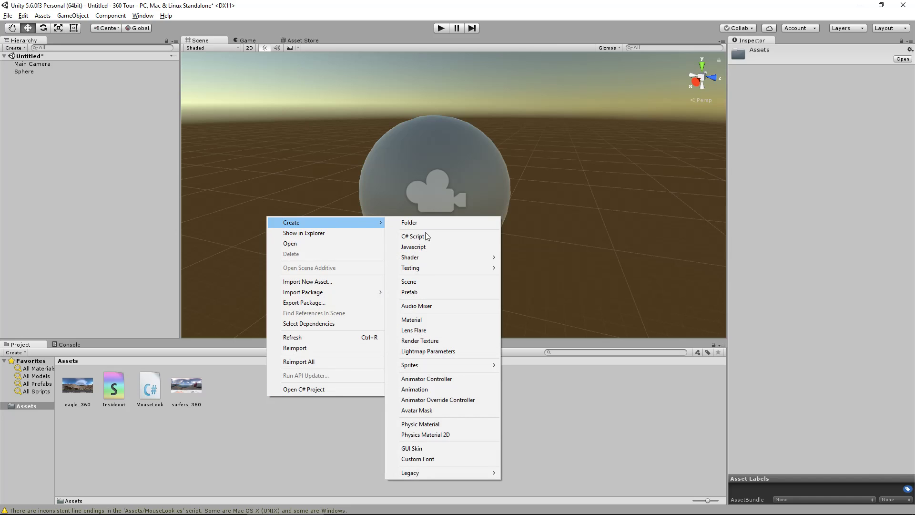
{"action": "left_click", "coordinate": [438, 320]}
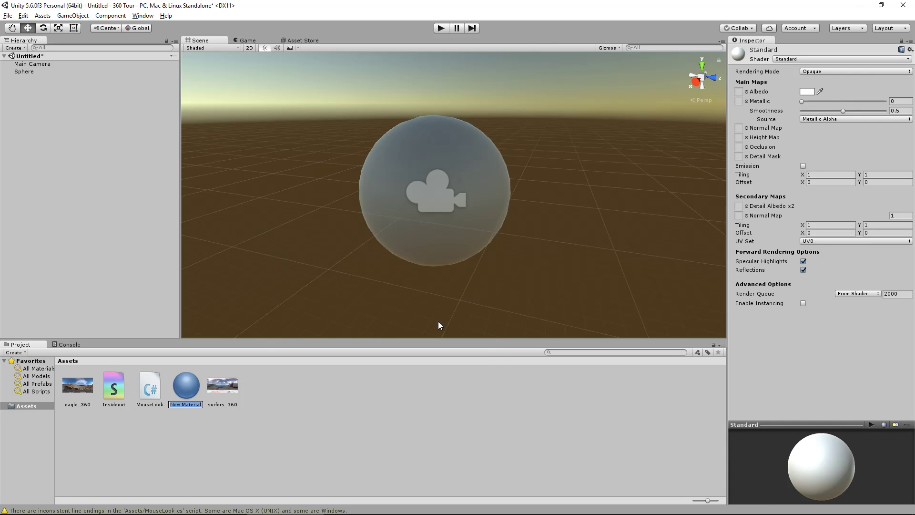
{"action": "type", "text": "Inside"}
{"action": "type", "text": "out Material"}
{"action": "key", "text": "Return"}
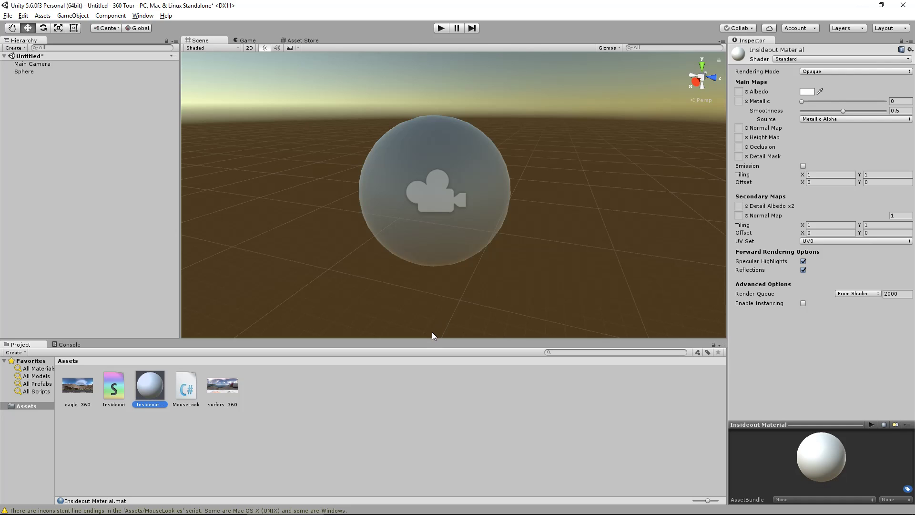
- Assign the Insideout shader to Insideout Material, apply the material to the sphere and deselect it
{"action": "left_click", "coordinate": [795, 59]}
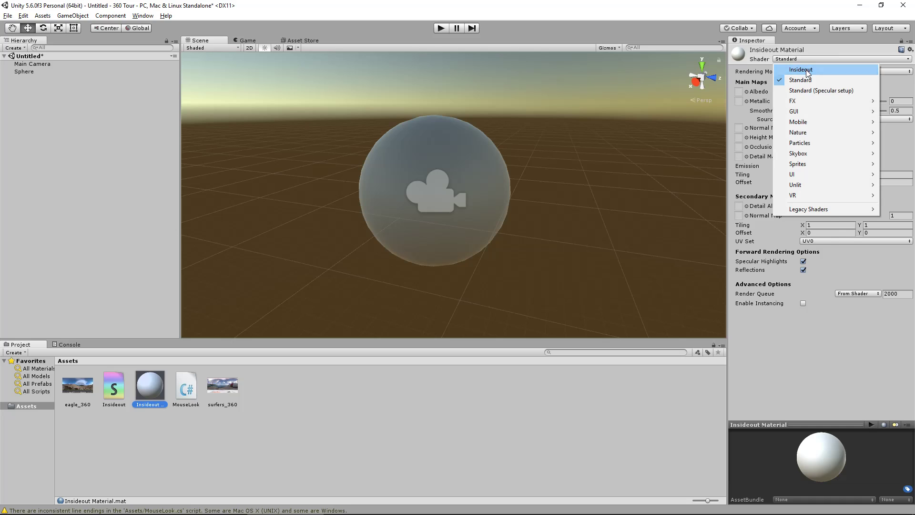
{"action": "left_click", "coordinate": [807, 73]}
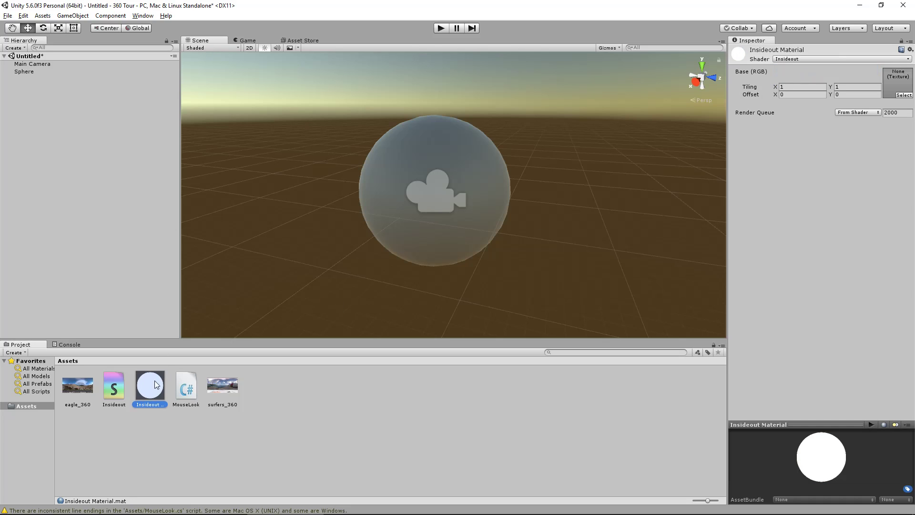
{"action": "left_click_drag", "start_coordinate": [156, 385], "coordinate": [377, 220]}
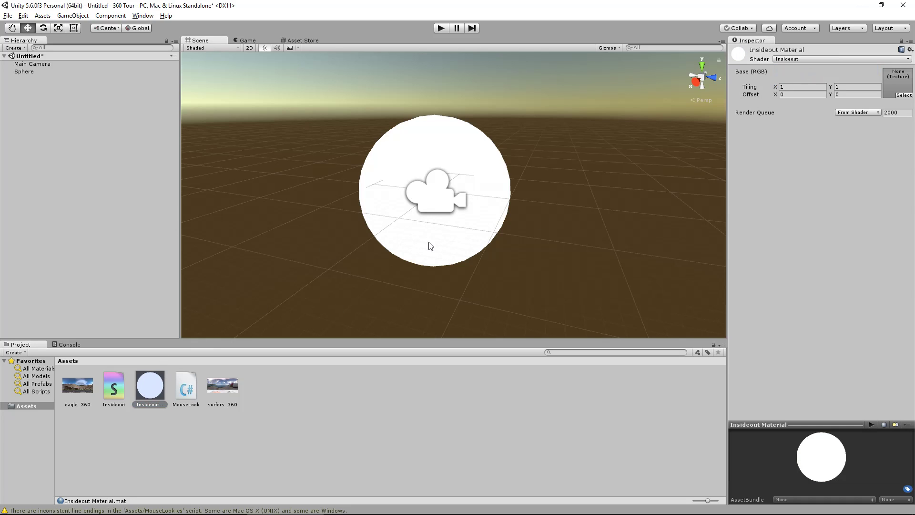
{"action": "left_click", "coordinate": [300, 413]}
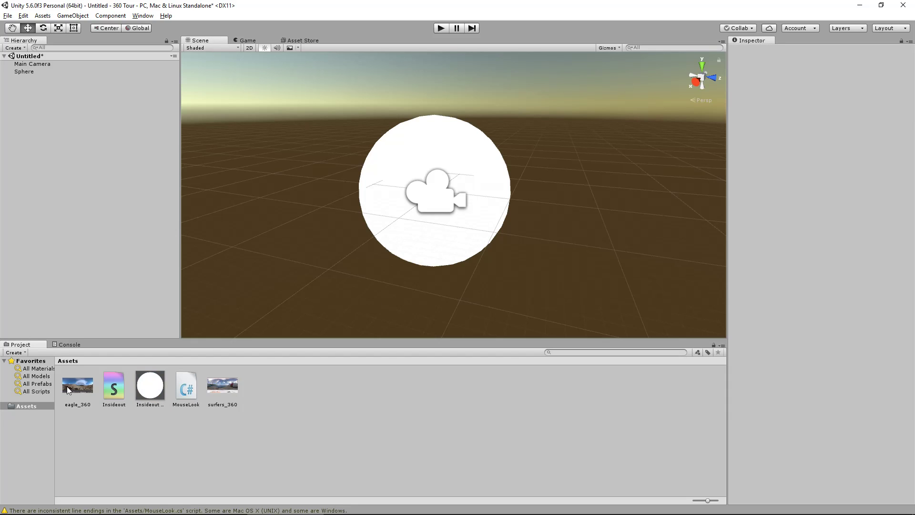
- Add the eagle_360 video to the sphere as a Video Player, keeping Video Clip as its source
{"action": "left_click_drag", "start_coordinate": [253, 290], "coordinate": [388, 206]}
{"action": "left_click", "coordinate": [389, 206]}
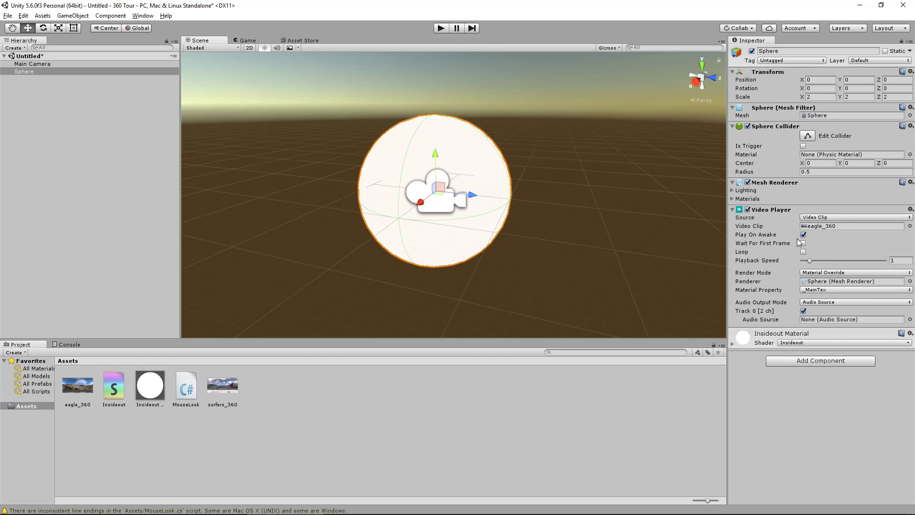
{"action": "left_click", "coordinate": [841, 218]}
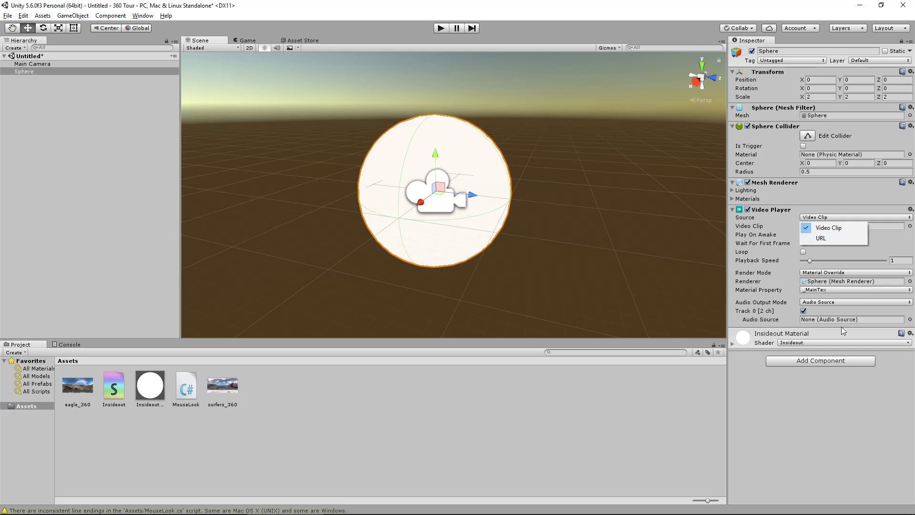
{"action": "left_click", "coordinate": [842, 398]}
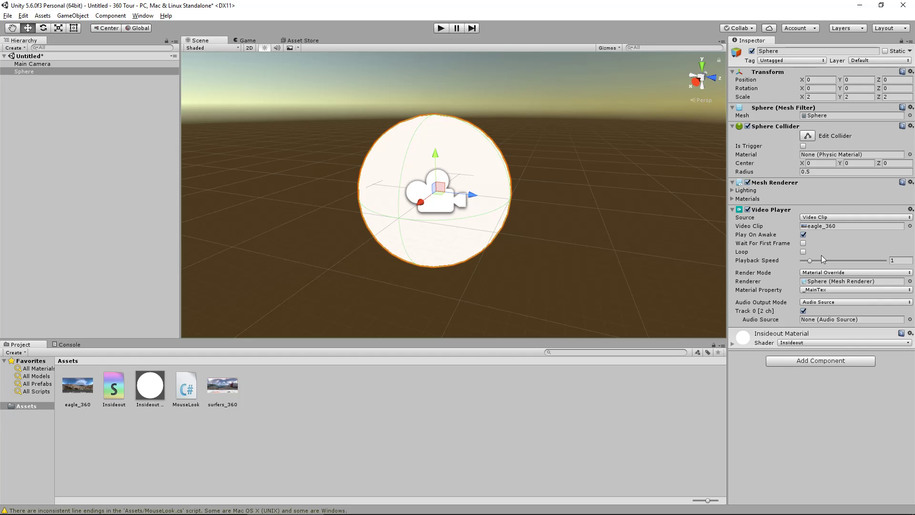
- Enable Wait For First Frame and Loop on the sphere's Video Player
{"action": "left_click", "coordinate": [804, 243]}
{"action": "left_click", "coordinate": [783, 408]}
{"action": "left_click", "coordinate": [804, 251]}
- Attach the MouseLook script to the Main Camera, leaving its X and Y sensitivity at their defaults
{"action": "left_click_drag", "start_coordinate": [190, 394], "coordinate": [50, 62]}
{"action": "left_click", "coordinate": [50, 62]}
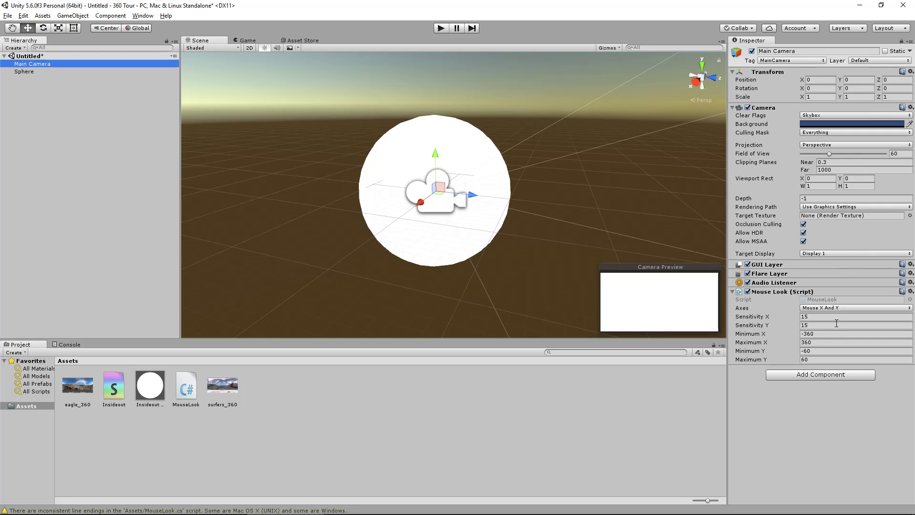
{"action": "left_click", "coordinate": [820, 317]}
{"action": "left_click", "coordinate": [820, 326]}
{"action": "left_click", "coordinate": [777, 407]}
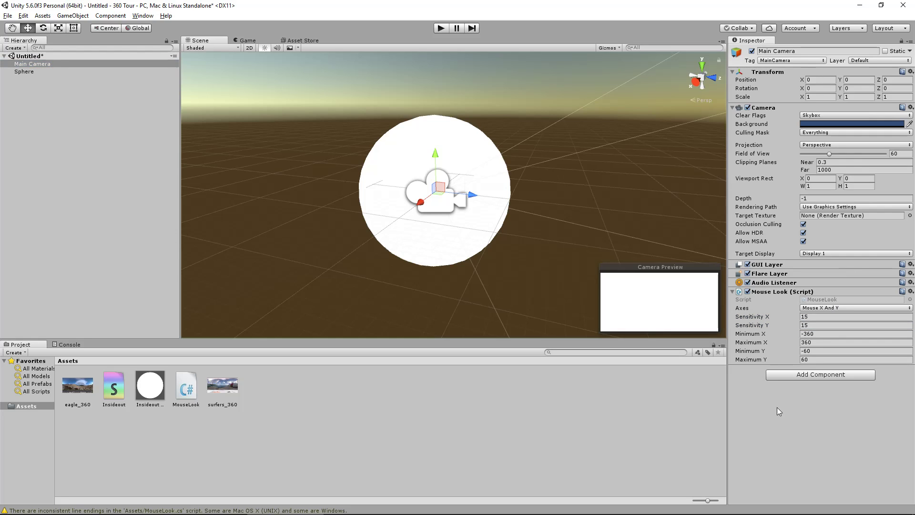
- Run the scene to test the 360 video and mouse look, and stop playback
{"action": "left_click", "coordinate": [441, 28]}
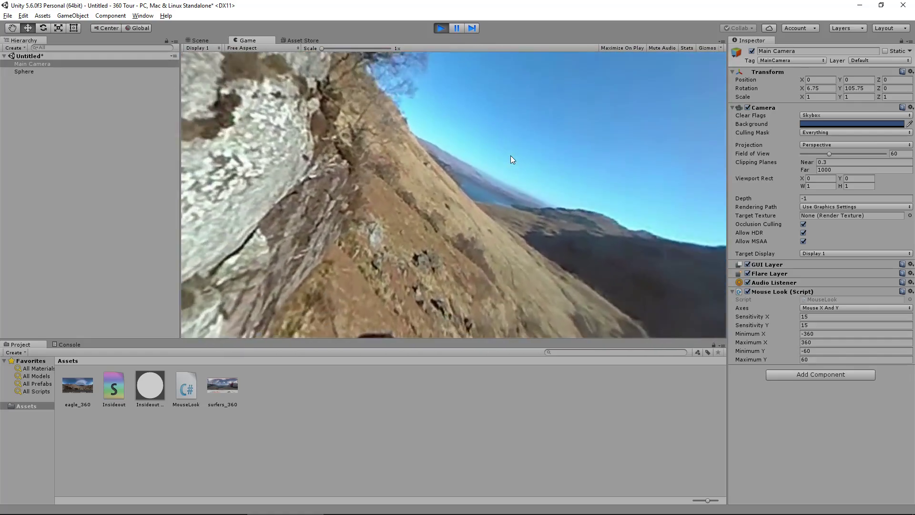
{"action": "key", "text": "ctrl+p"}
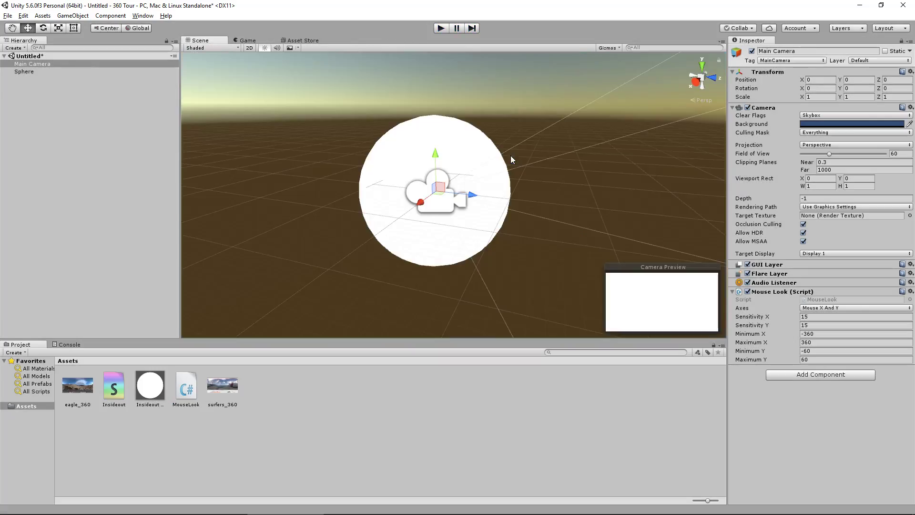
{"action": "scroll", "coordinate": [512, 157], "scroll_direction": "down", "scroll_amount": 5}
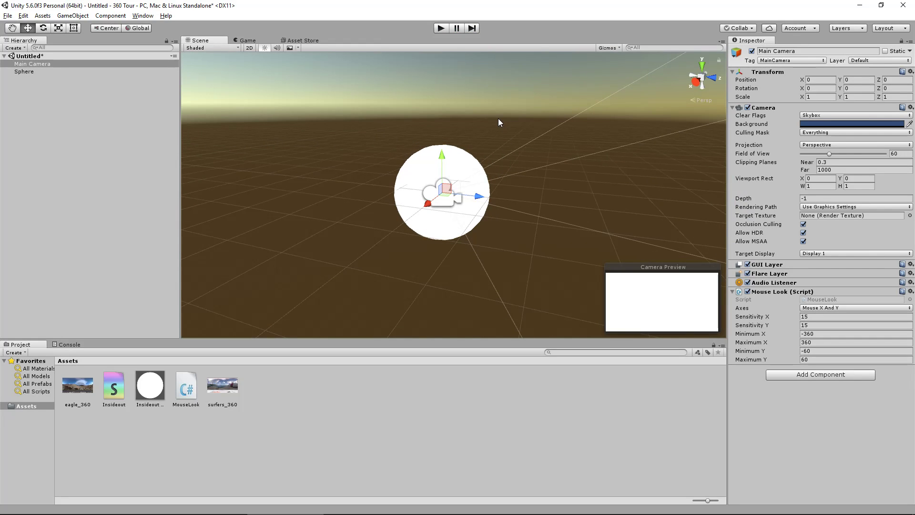